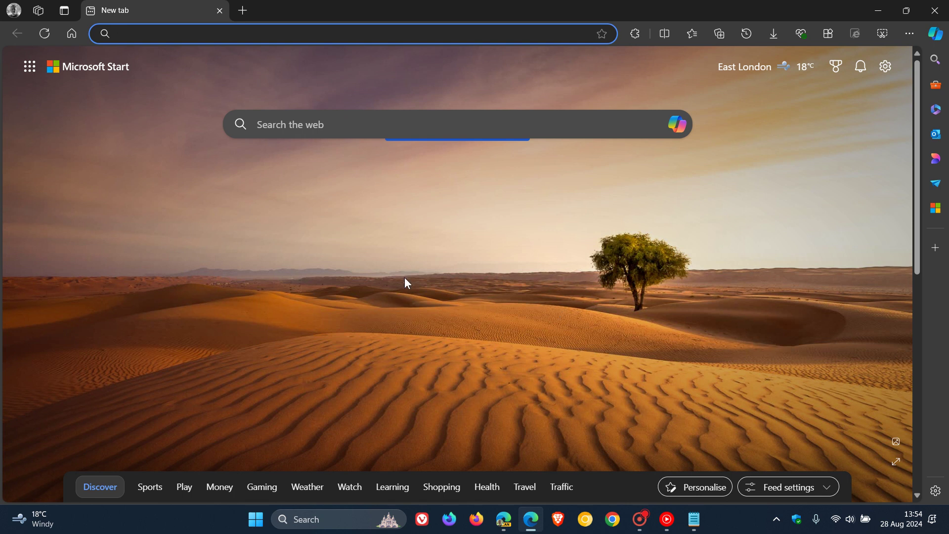
click(14, 11)
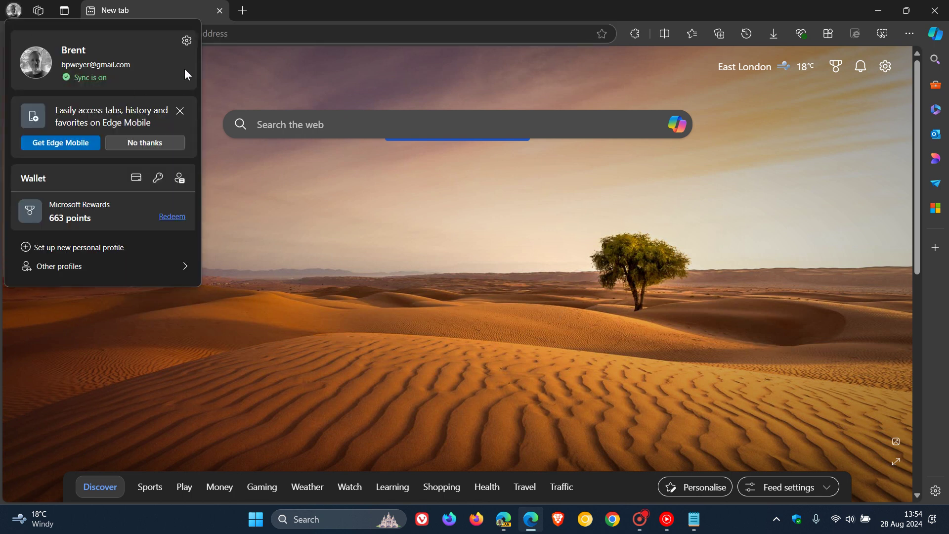
click(187, 41)
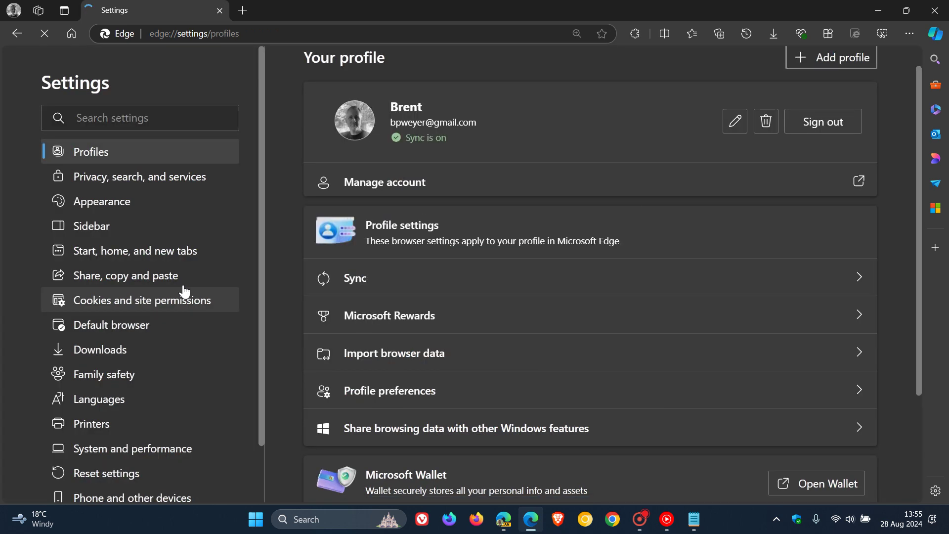
- Open the Appearance settings and scroll through the theme options
click(125, 203)
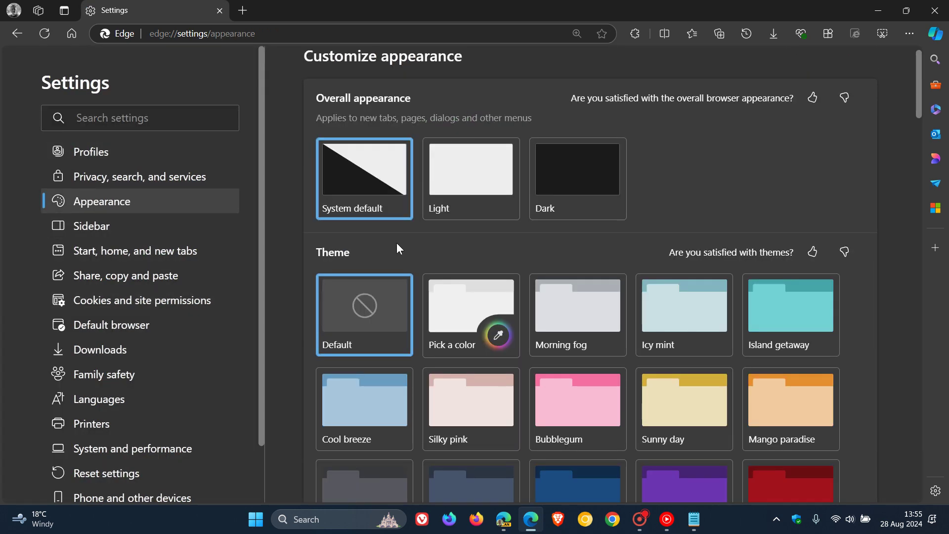
scroll(851, 187, down, 1)
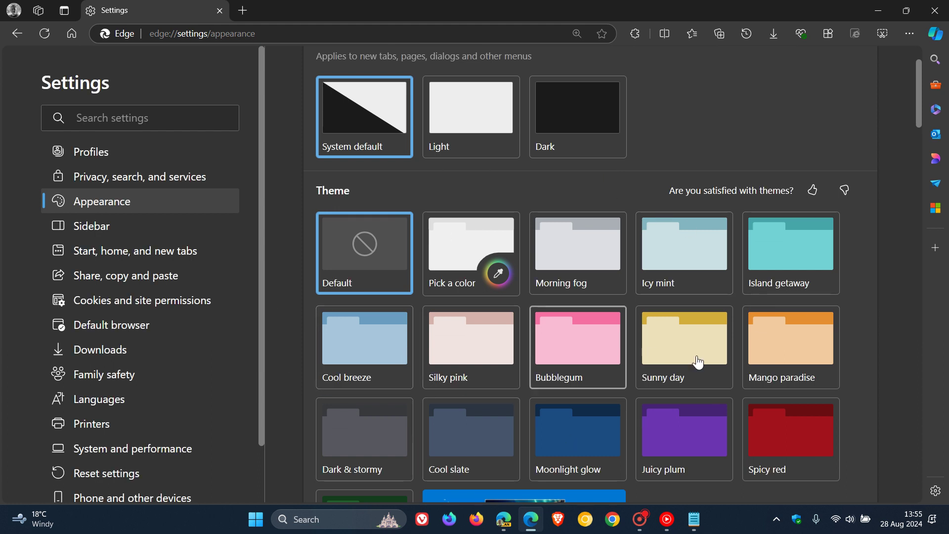
scroll(887, 280, up, 1)
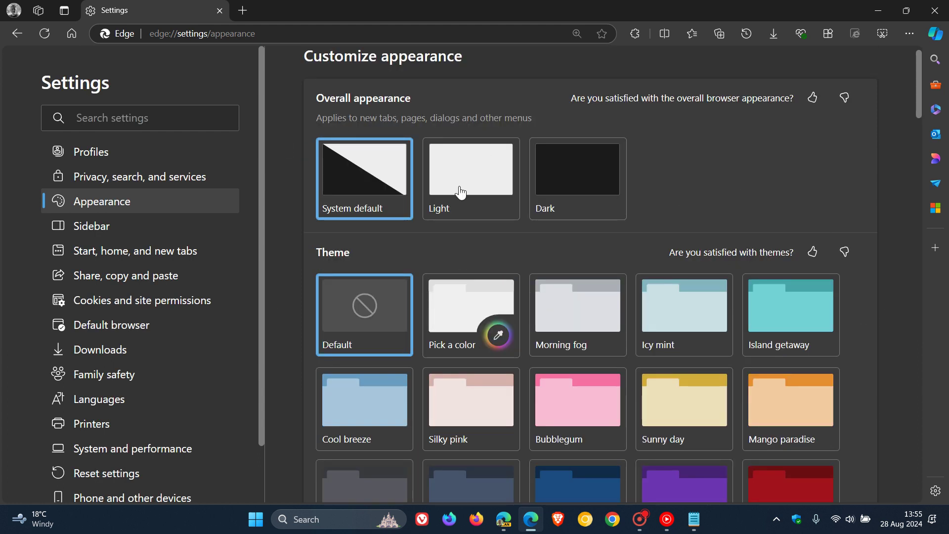
scroll(854, 308, down, 1)
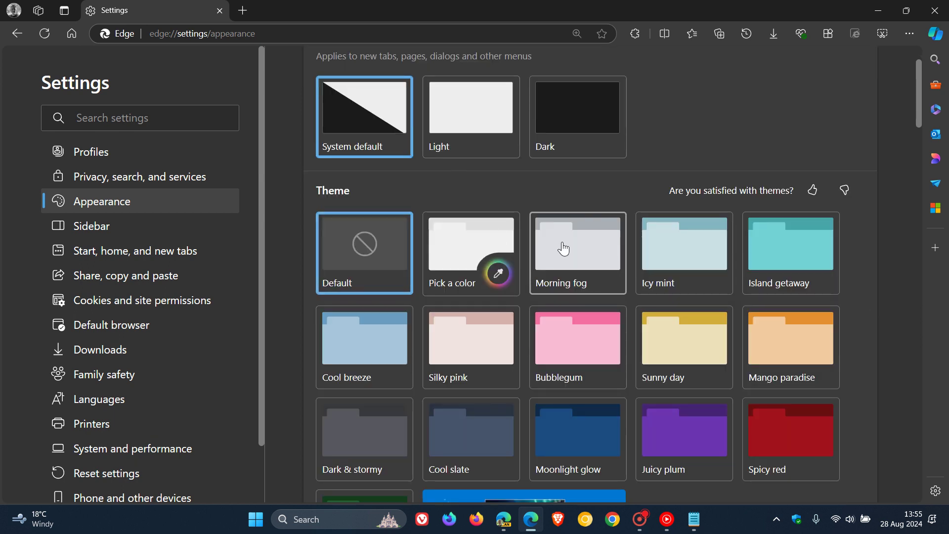
- Try the Icy mint and Island getaway themes, then restore the Default theme
click(668, 253)
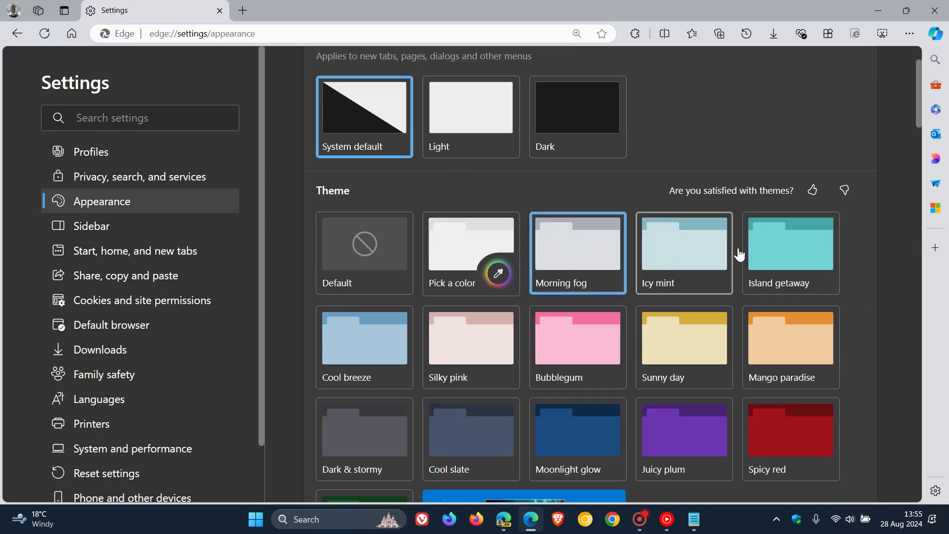
click(788, 252)
click(365, 262)
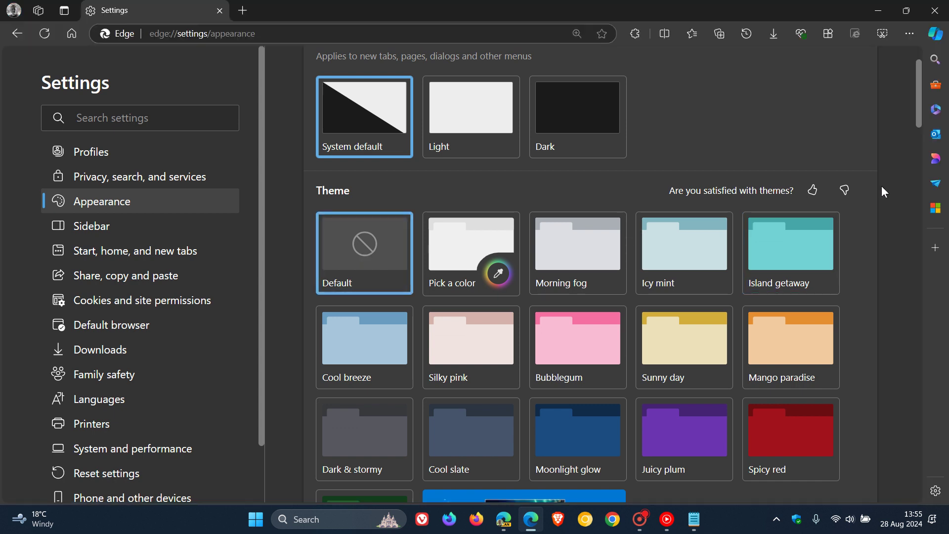
scroll(880, 221, down, 1)
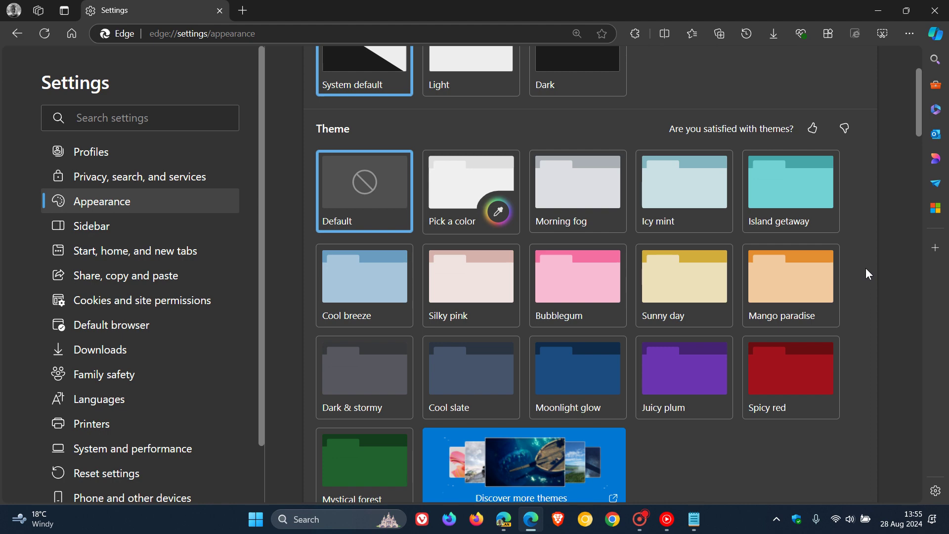
- In Edge Canary's Appearance settings, try a custom purple colour, then teal, ending on light blue
click(503, 519)
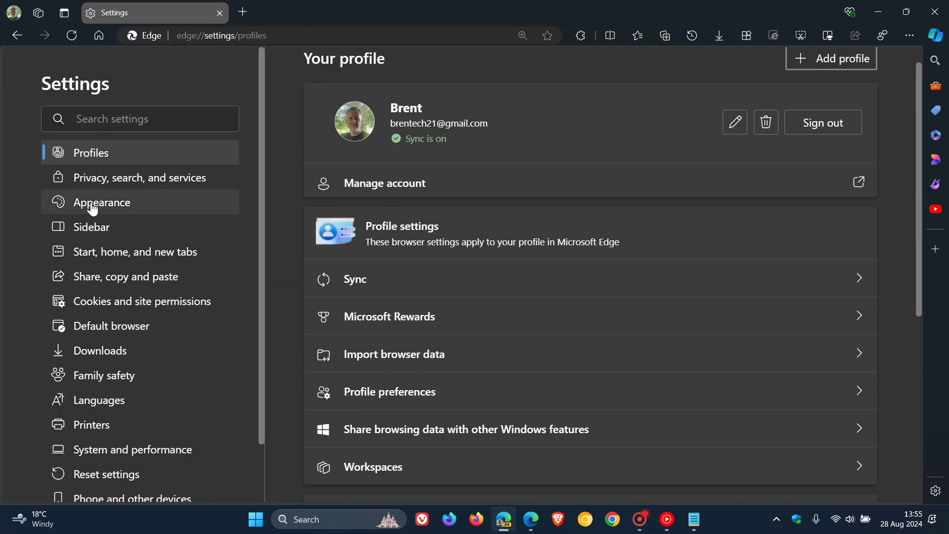
click(92, 208)
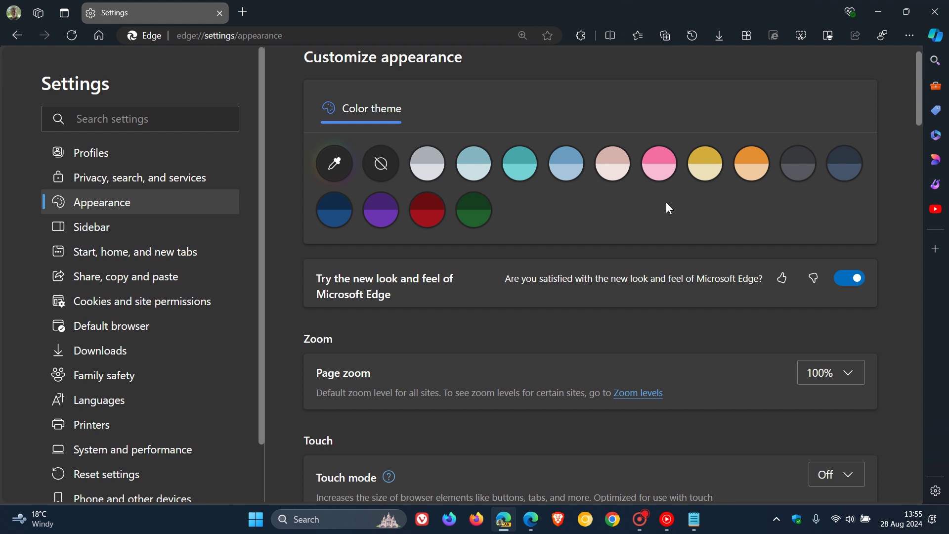
click(340, 168)
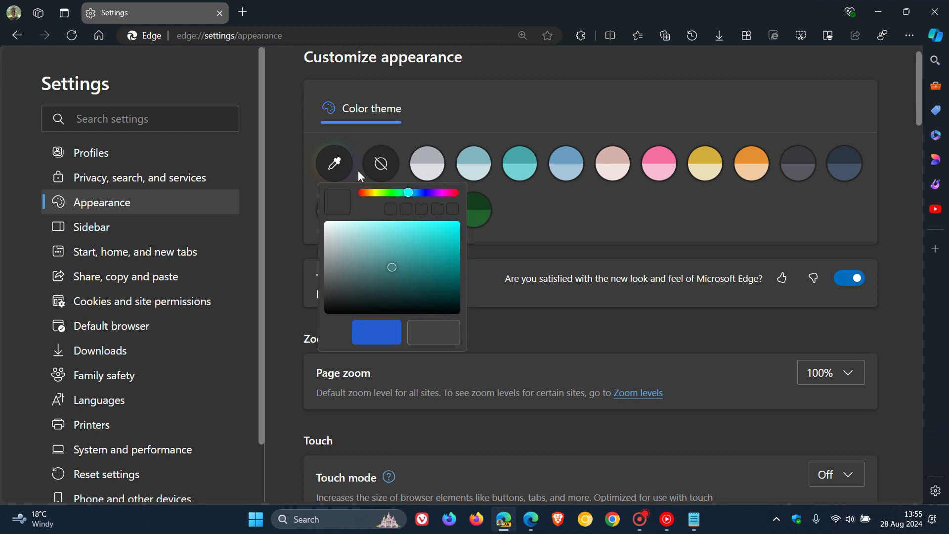
mouse_move(411, 198)
mouse_down()
mouse_move(386, 197)
mouse_move(426, 200)
mouse_up()
click(374, 332)
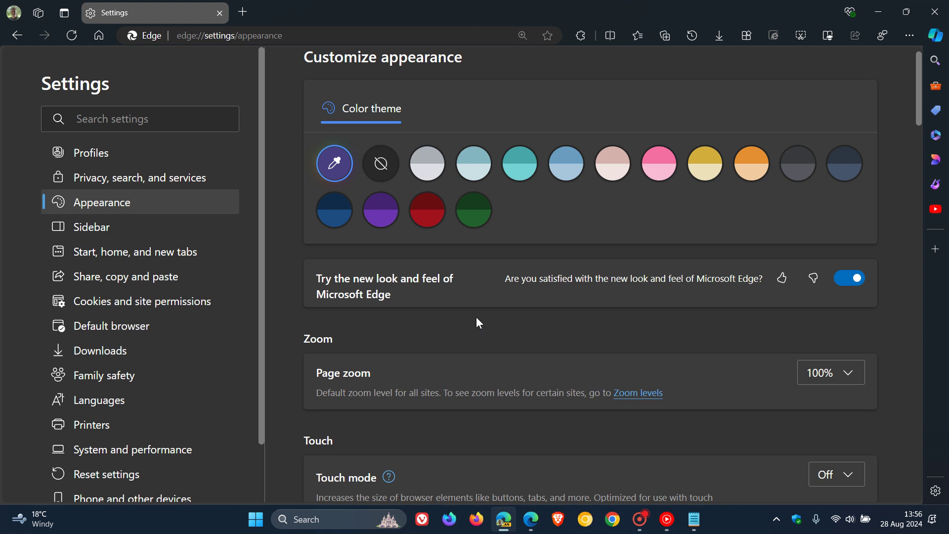
click(528, 170)
click(560, 174)
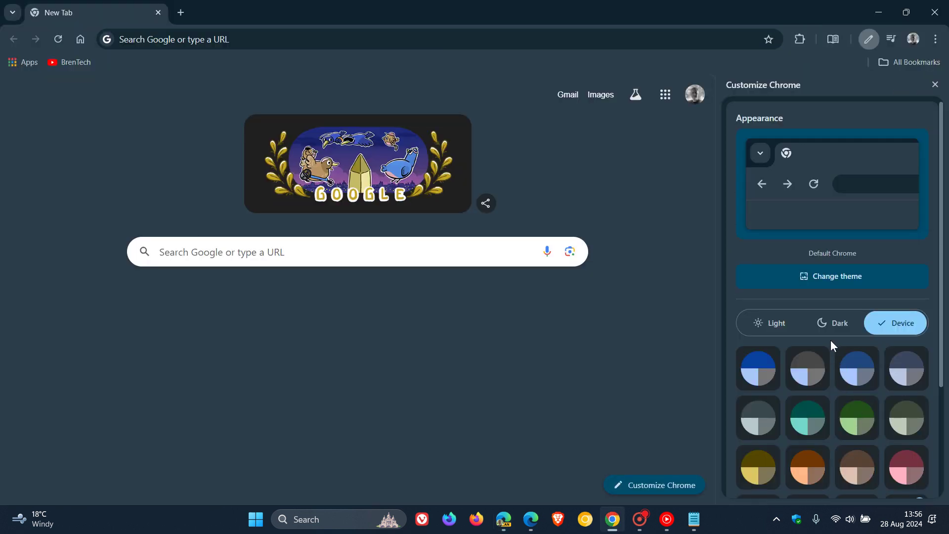
- Close Chrome's Customize panel and return to Edge Canary's Appearance settings
scroll(831, 342, down, 2)
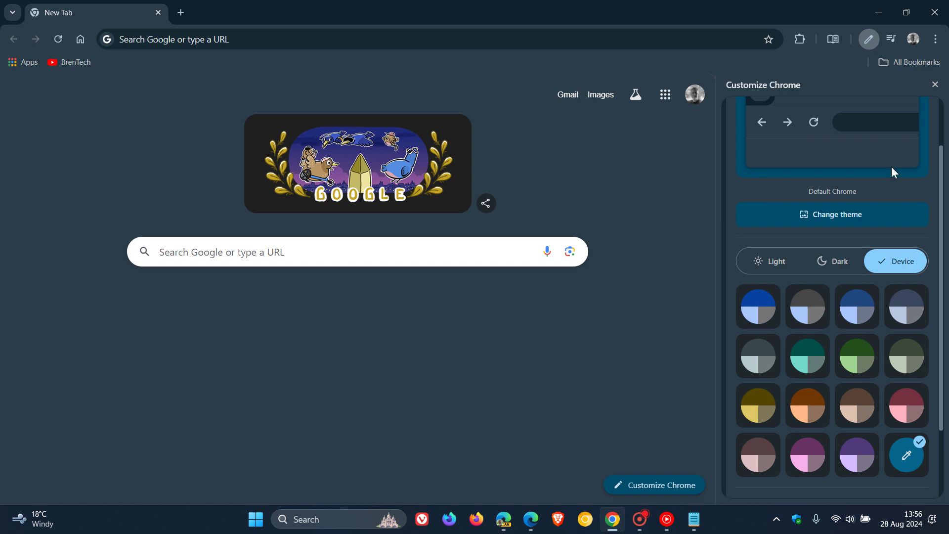
click(934, 85)
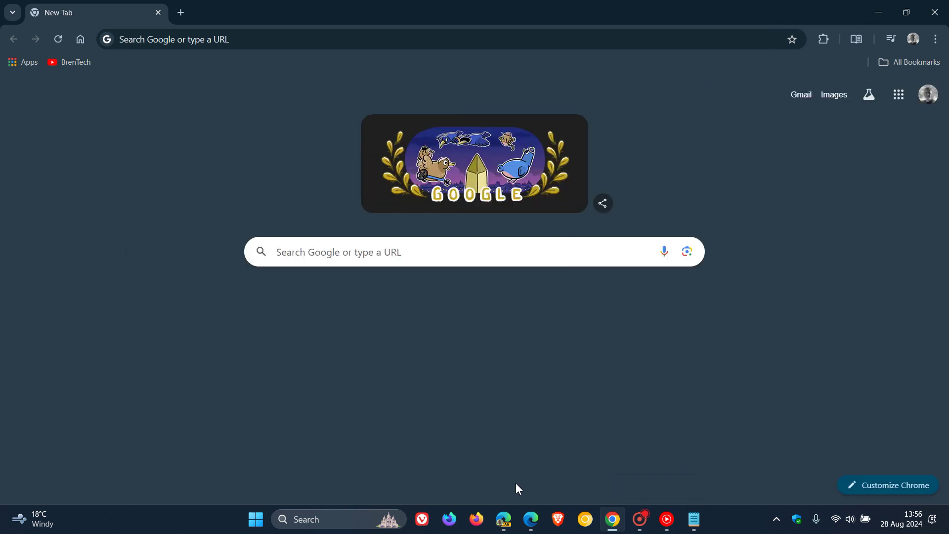
click(504, 519)
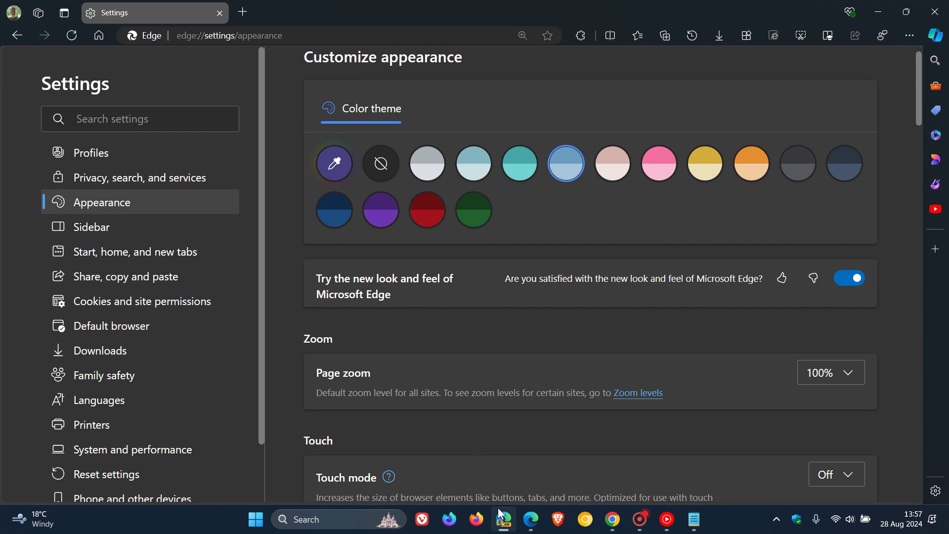
- Open the Edge profile shortcut's Properties from the jump list and place the caret before enable-features in Target
right_click(503, 526)
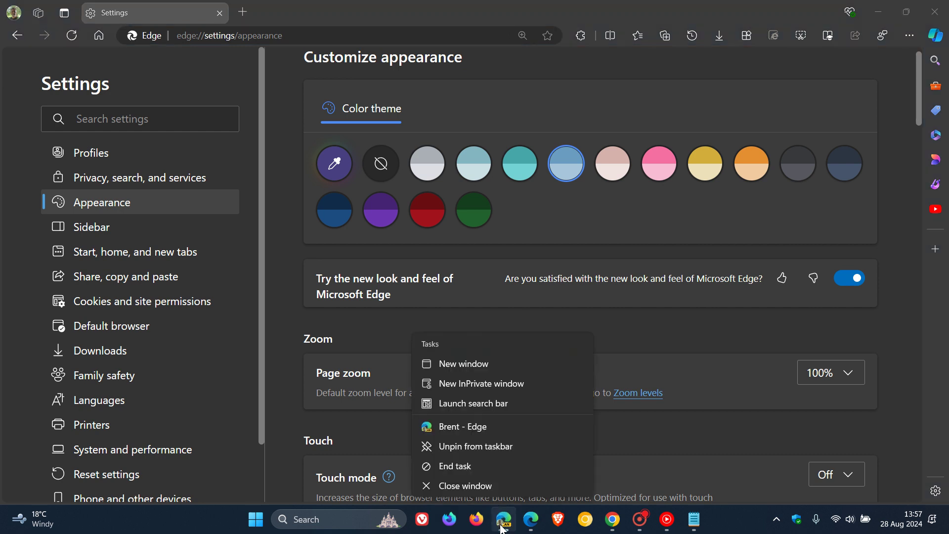
right_click(495, 424)
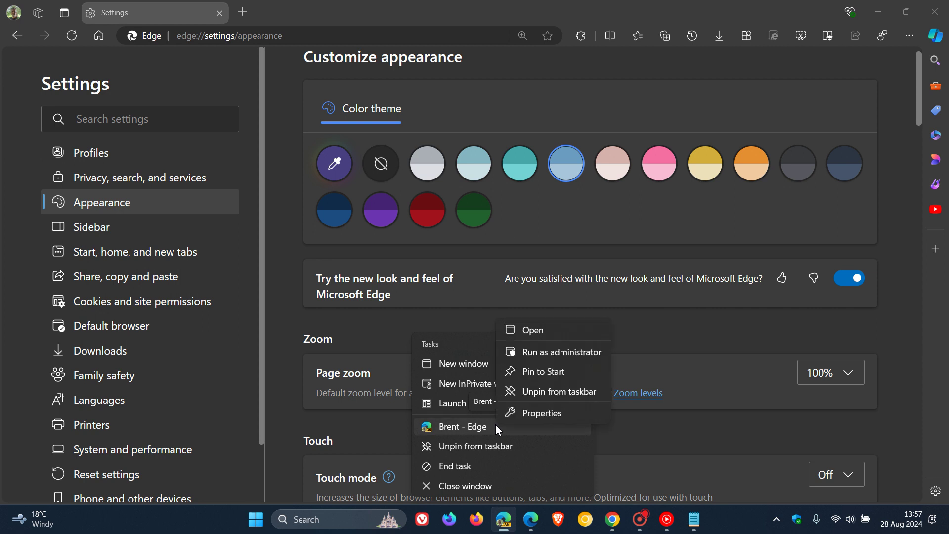
click(559, 413)
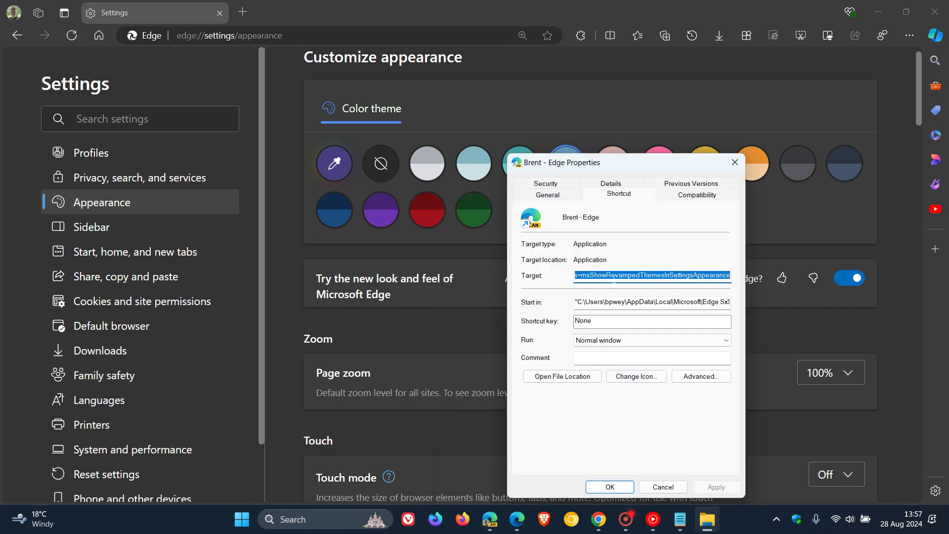
click(614, 276)
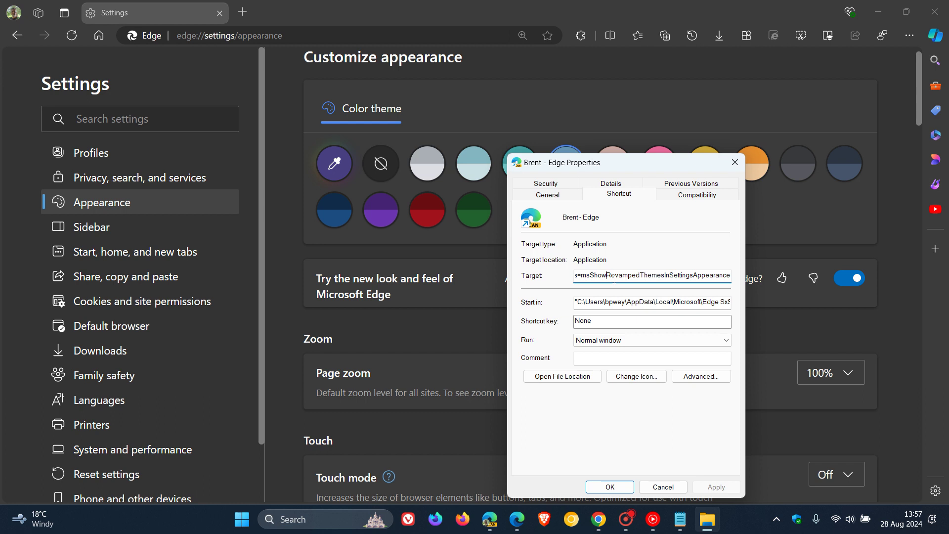
key(Left)
key(Left)
key(Left)
key(Left)
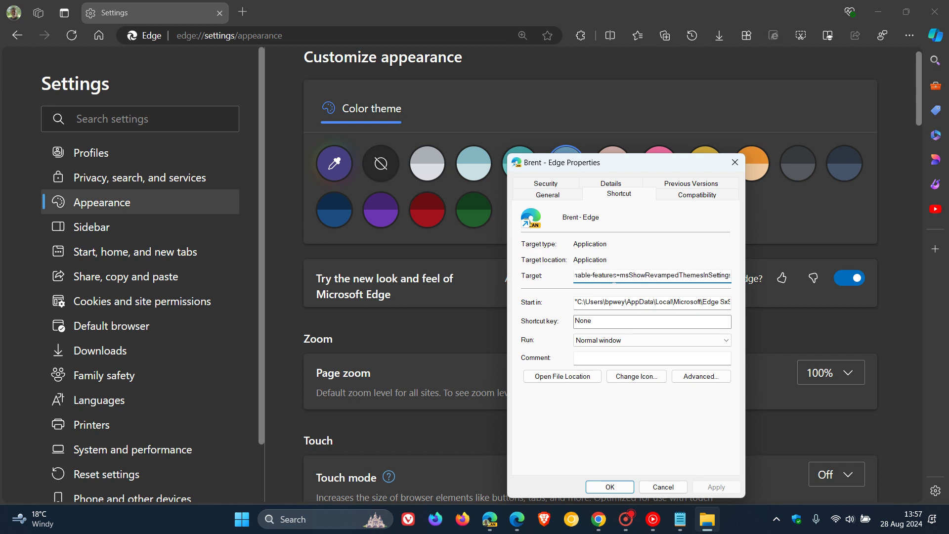
key(Left)
key(Left)
key(Left)
key(Left)
key(Left)
key(Left)
key(Left)
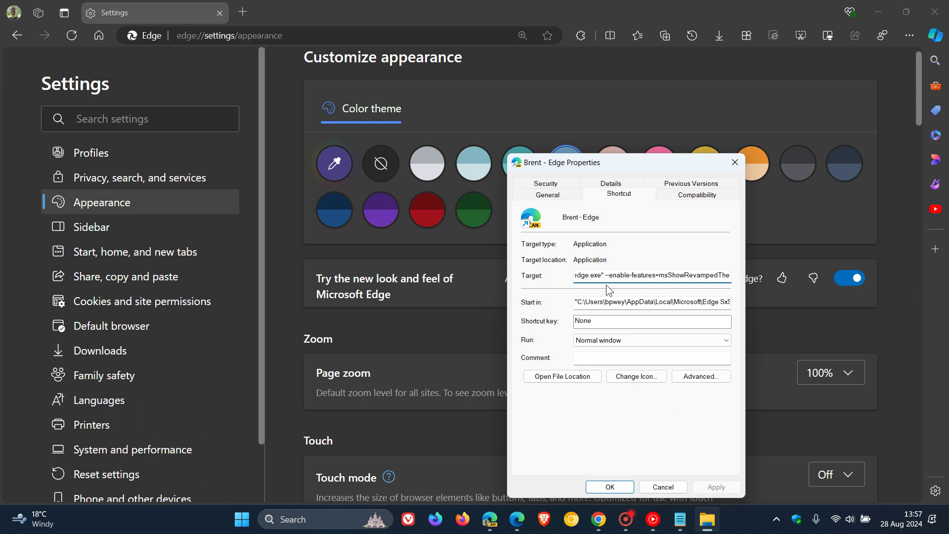
- Check the flag in Notepad, fix Target to --enable-features=msShowRevampedThemesInSettingsAppearance, and apply
click(680, 519)
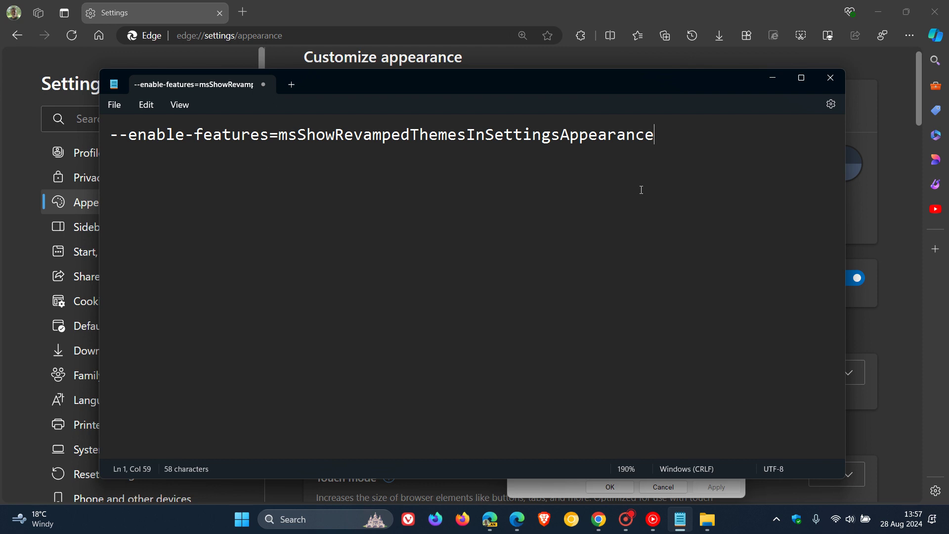
click(773, 79)
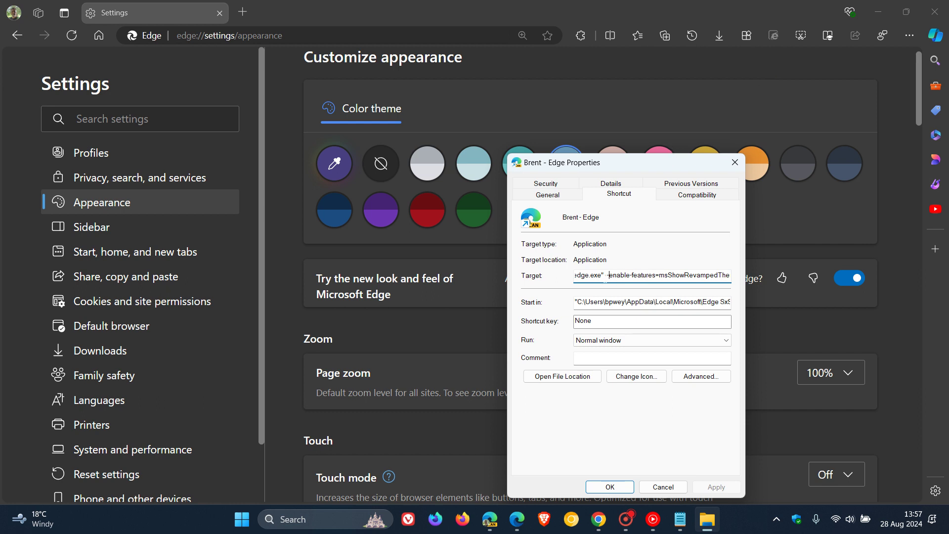
text(-)
click(612, 490)
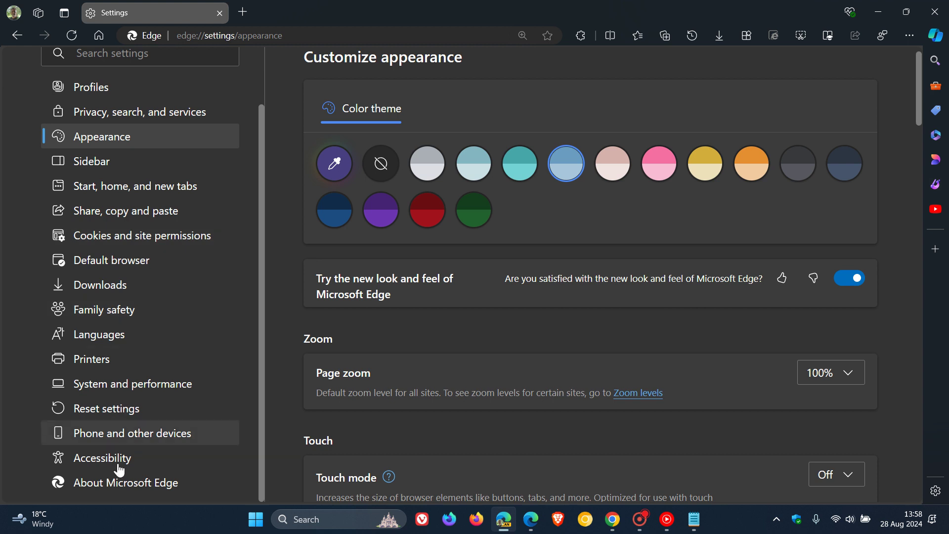
click(142, 390)
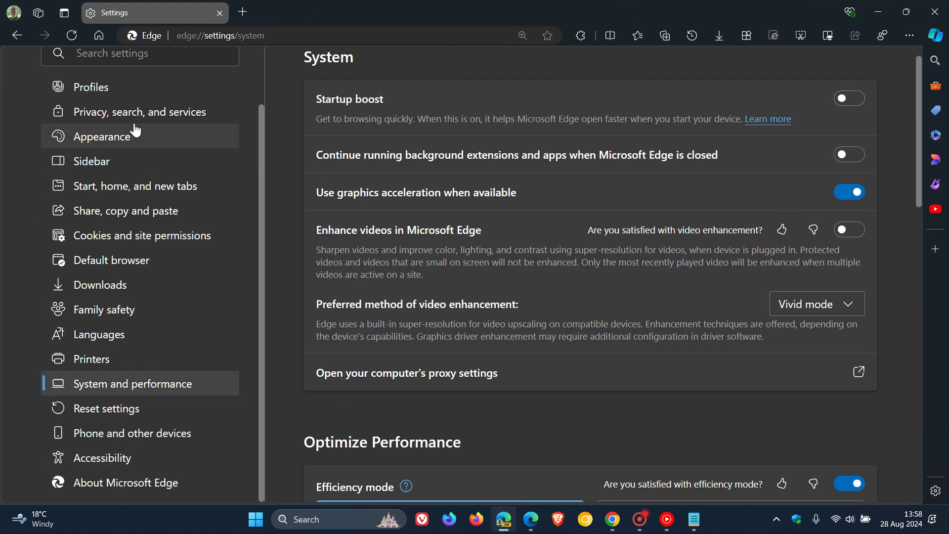
click(125, 139)
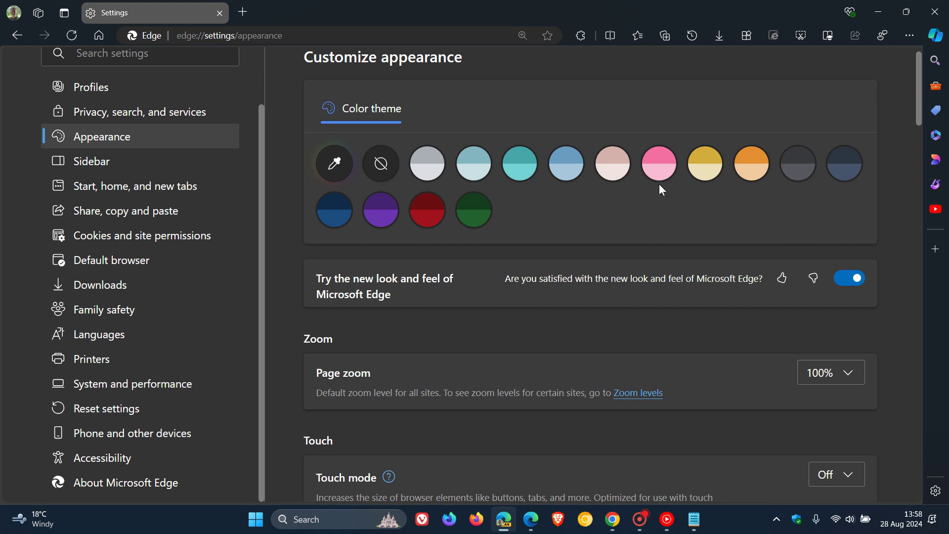
- Compare stable Edge's tile-style Theme list, then return to Canary and load its home page
mouse_move(538, 514)
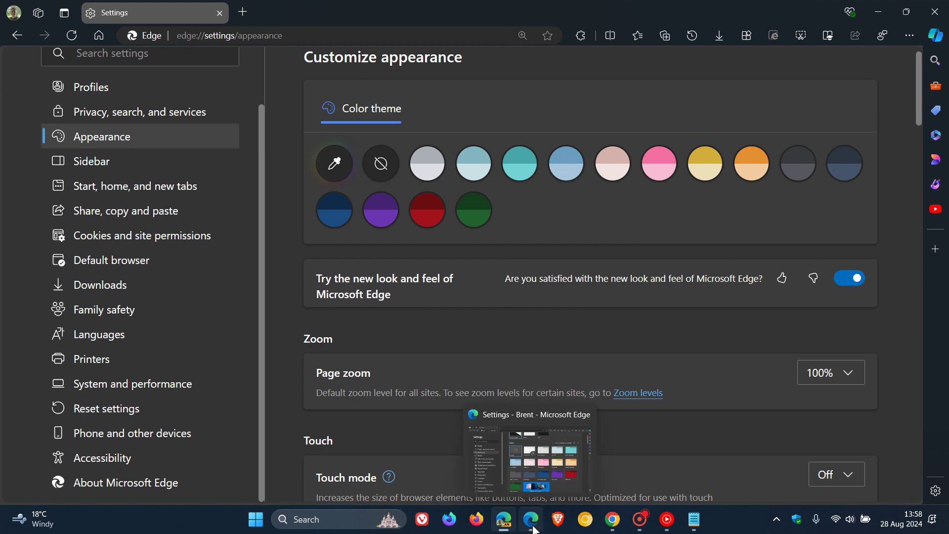
click(529, 457)
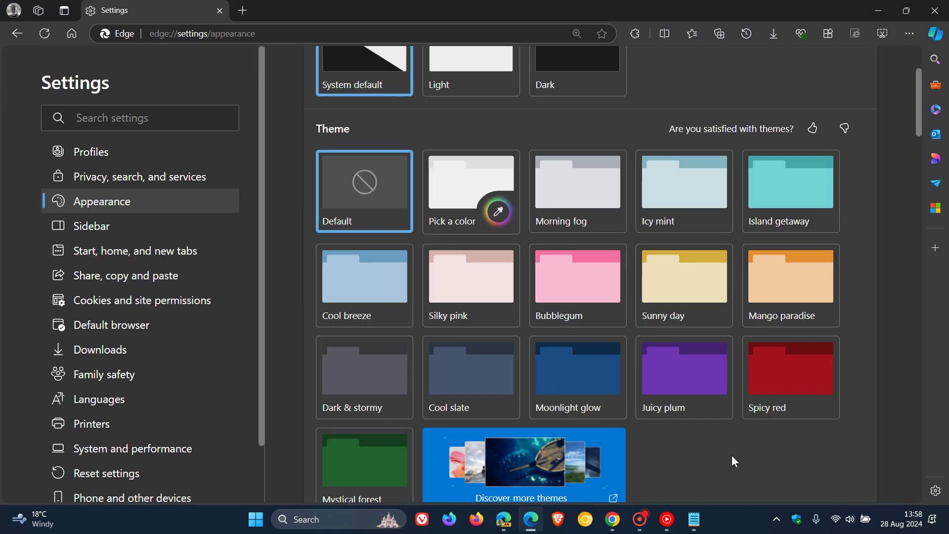
scroll(734, 461, up, 1)
scroll(731, 461, down, 1)
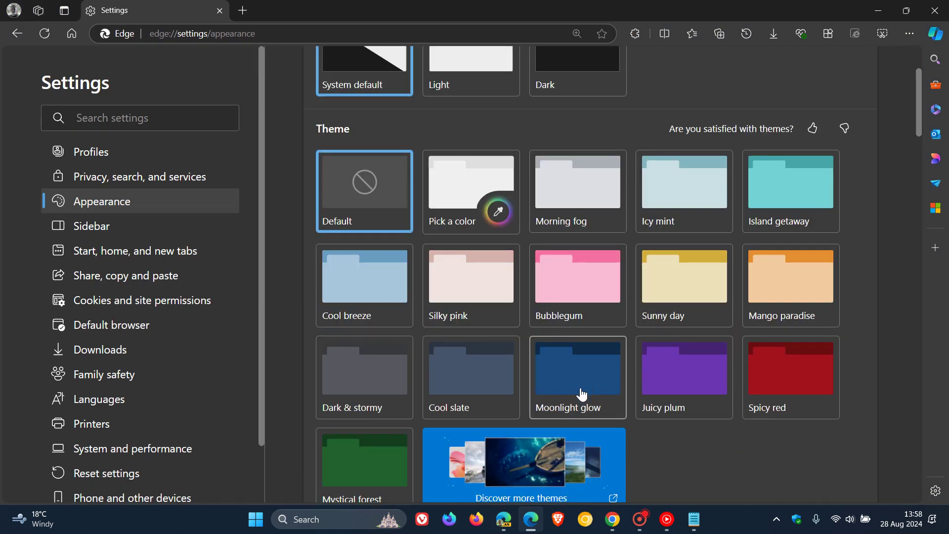
click(506, 525)
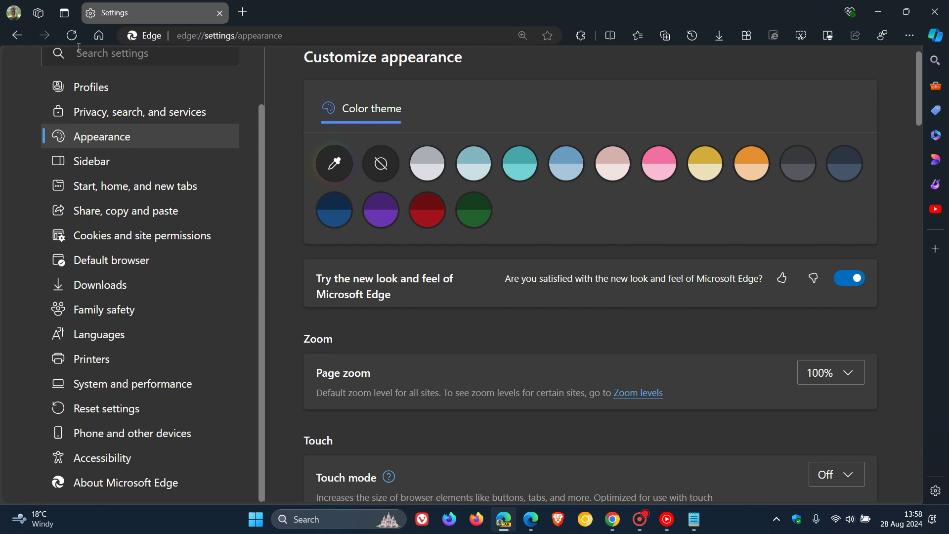
click(99, 36)
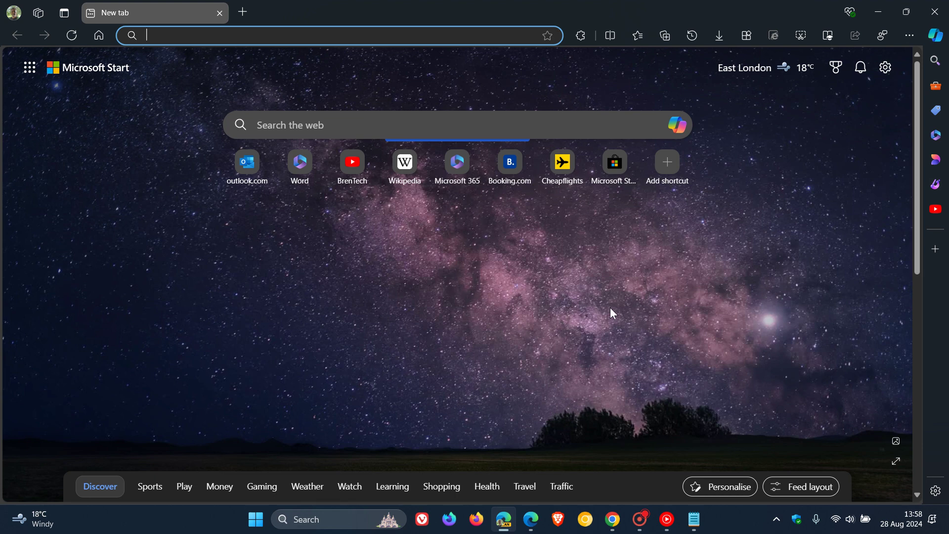